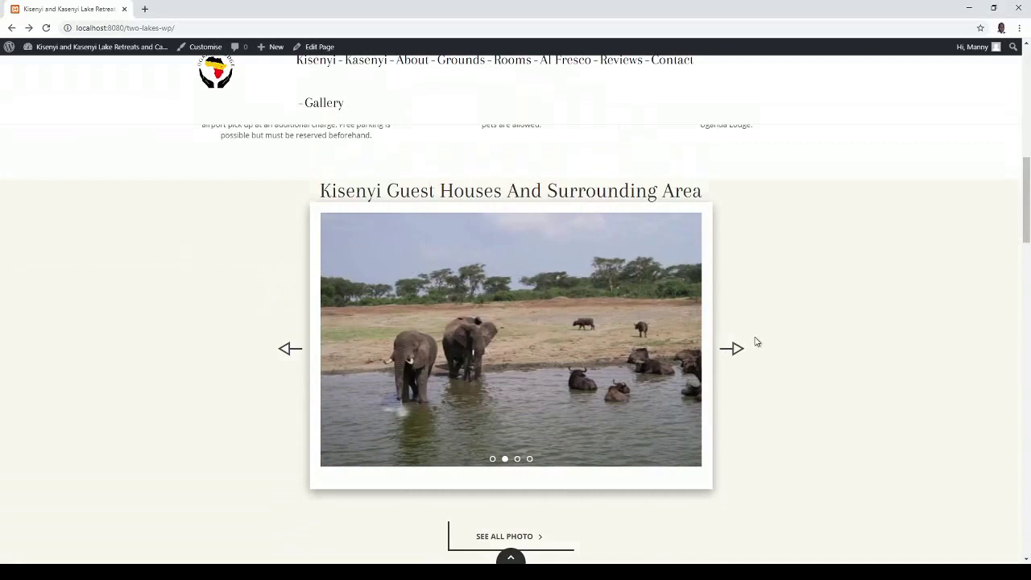
# Browse back and forth through the photos in the Kisenyi Guest Houses And Surrounding Area slider
pyautogui.click(732, 348)
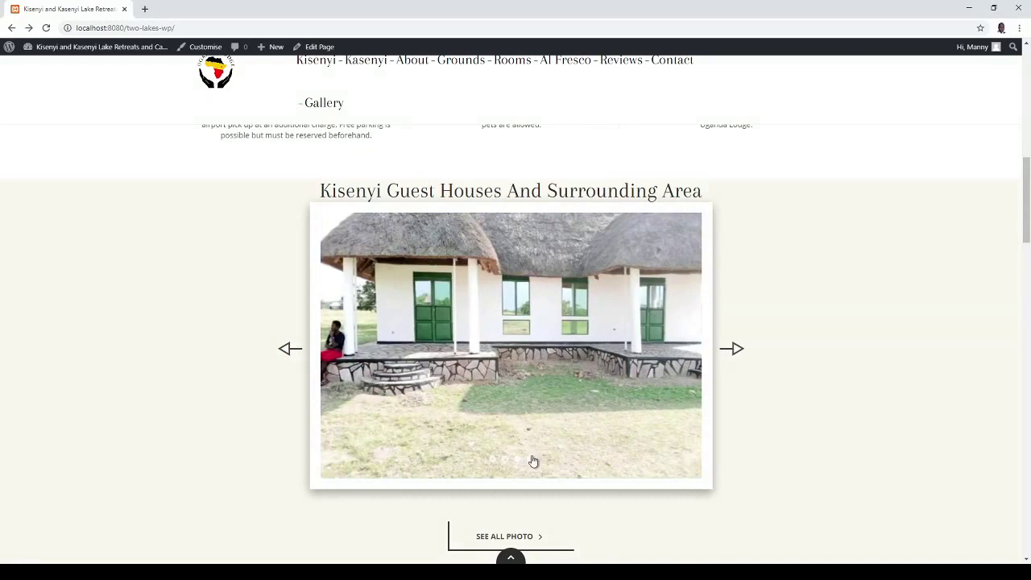
pyautogui.click(710, 353)
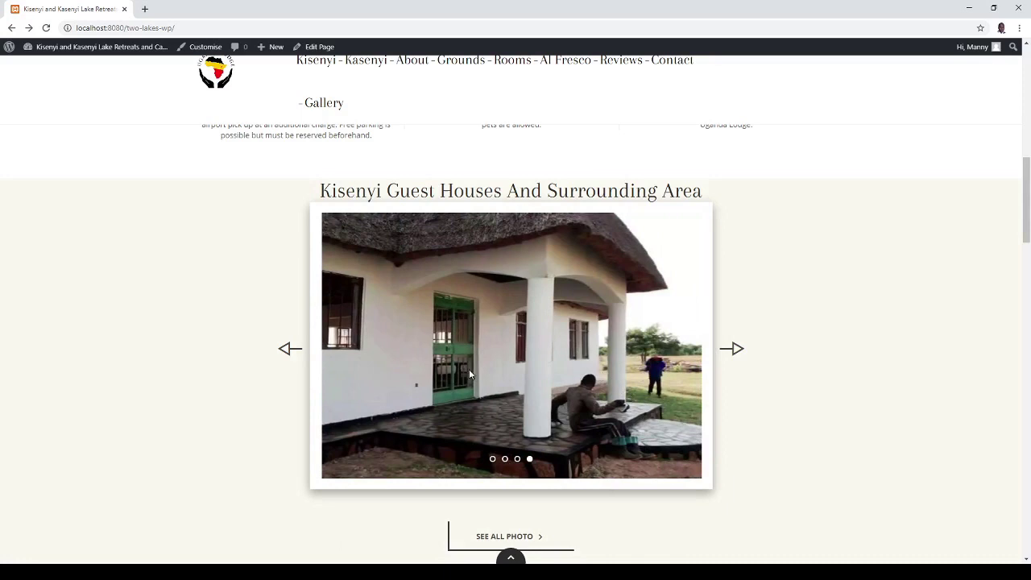
pyautogui.click(290, 352)
pyautogui.click(290, 351)
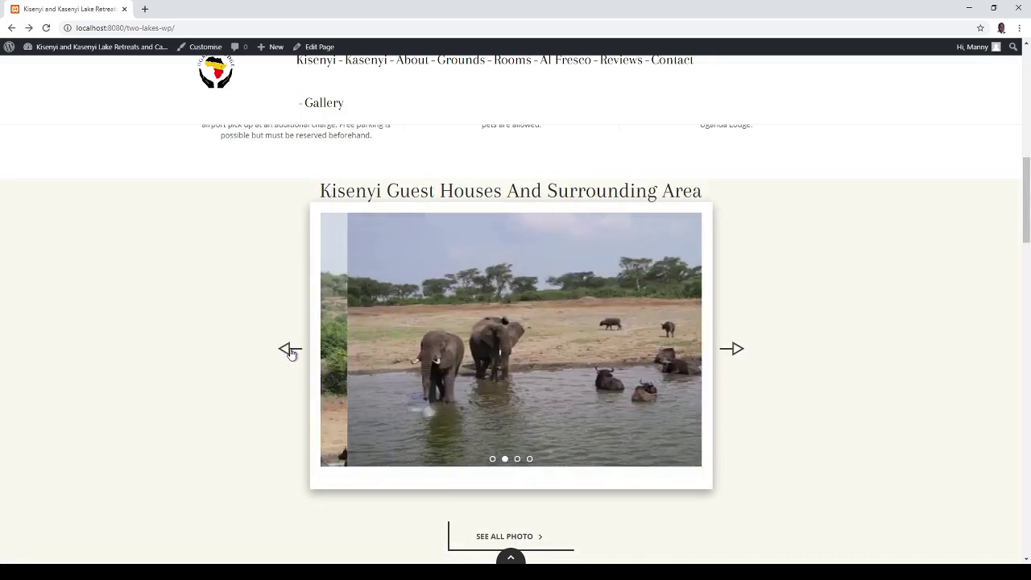
pyautogui.click(732, 352)
pyautogui.click(733, 354)
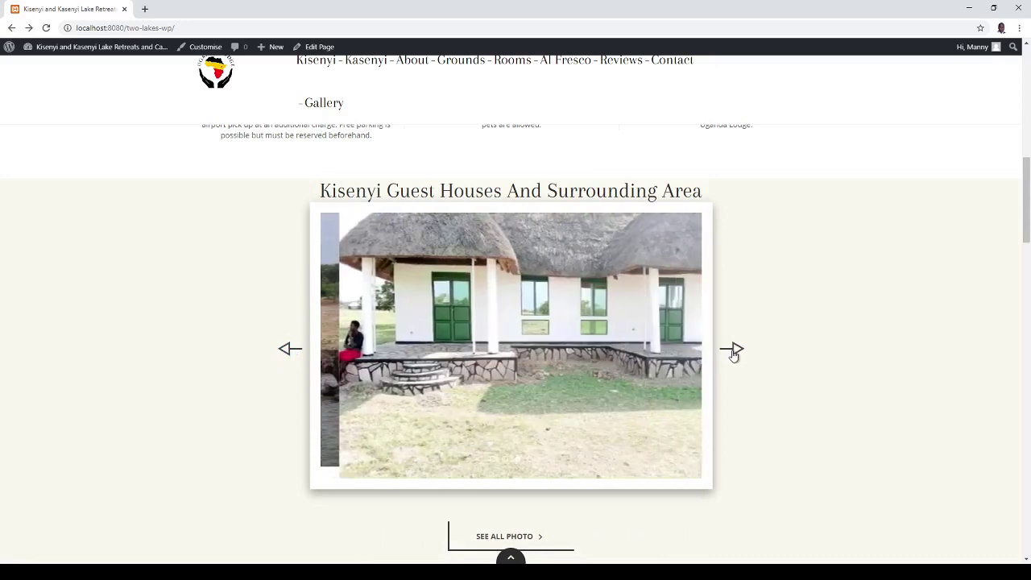
pyautogui.click(733, 352)
pyautogui.click(732, 352)
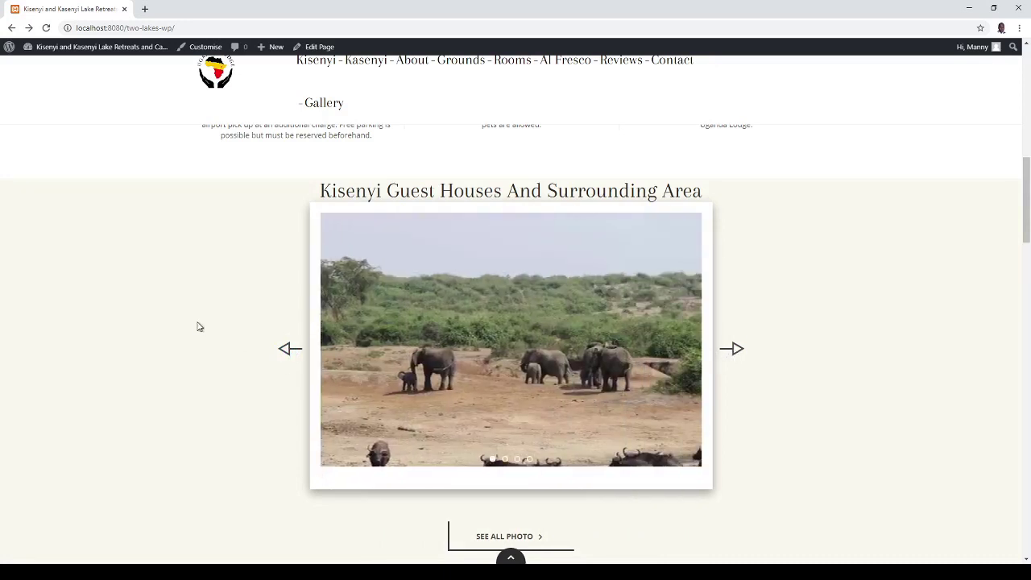
# Publish a new Image Slider Gallery entry titled "Fishing Boats" with the image description "People in Fishing boats."
pyautogui.click(82, 59)
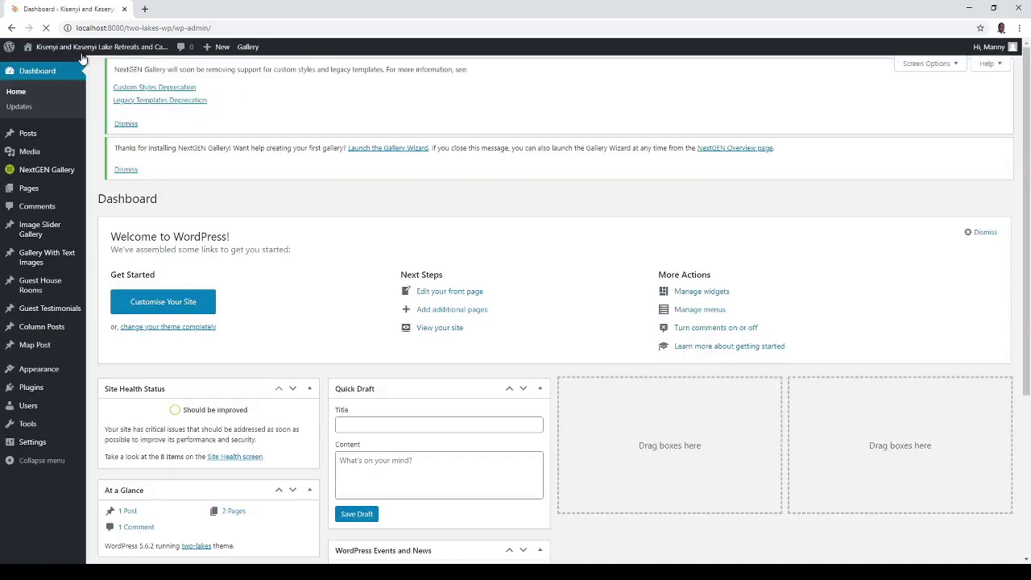
pyautogui.click(29, 233)
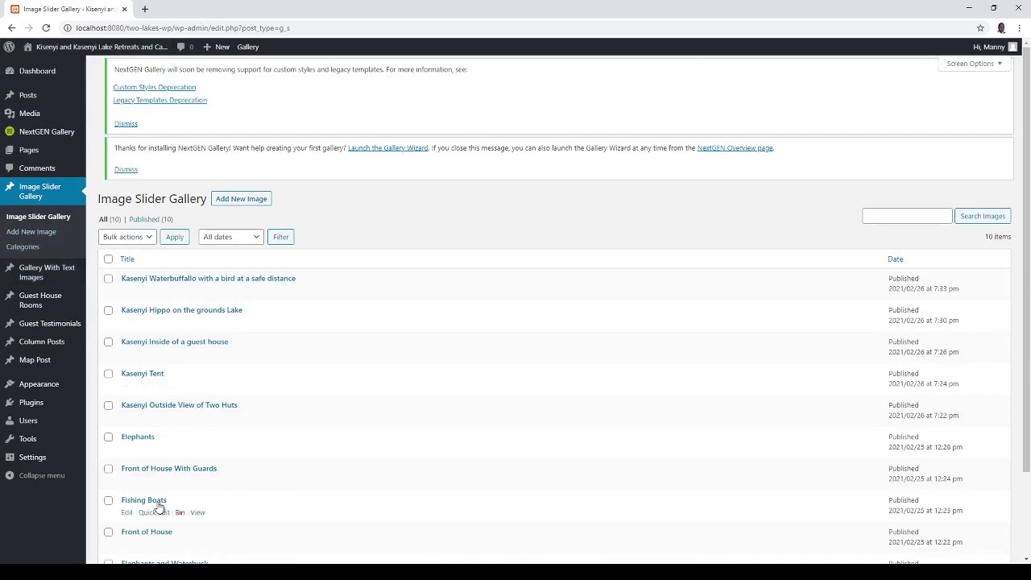
pyautogui.click(232, 206)
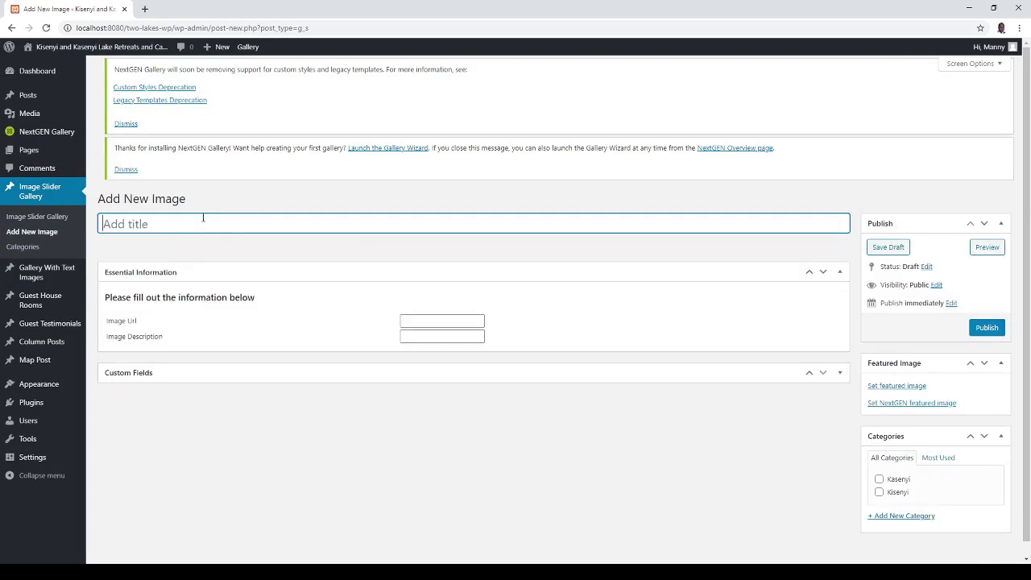
pyautogui.write('Fishinn')
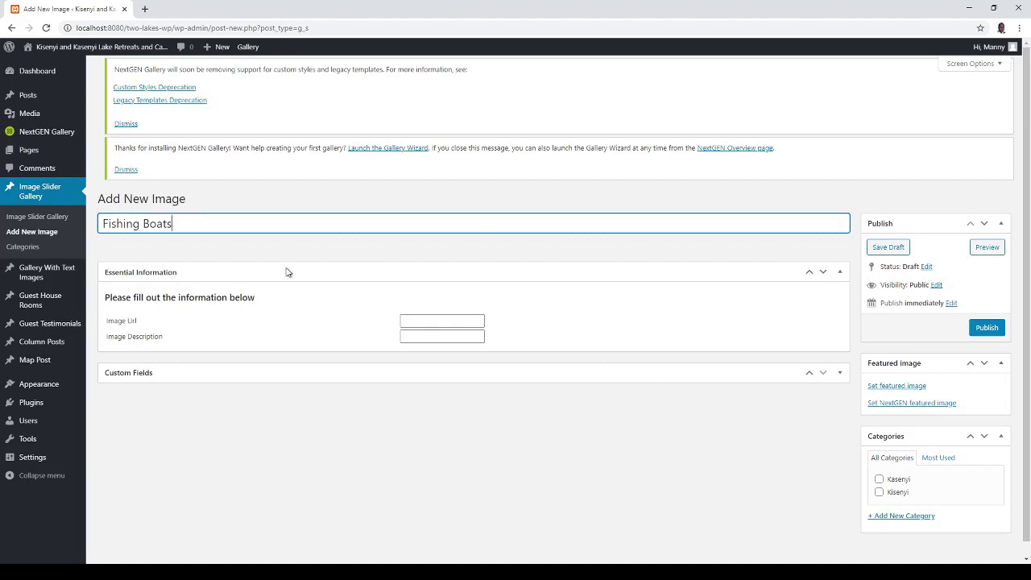
pyautogui.click(426, 335)
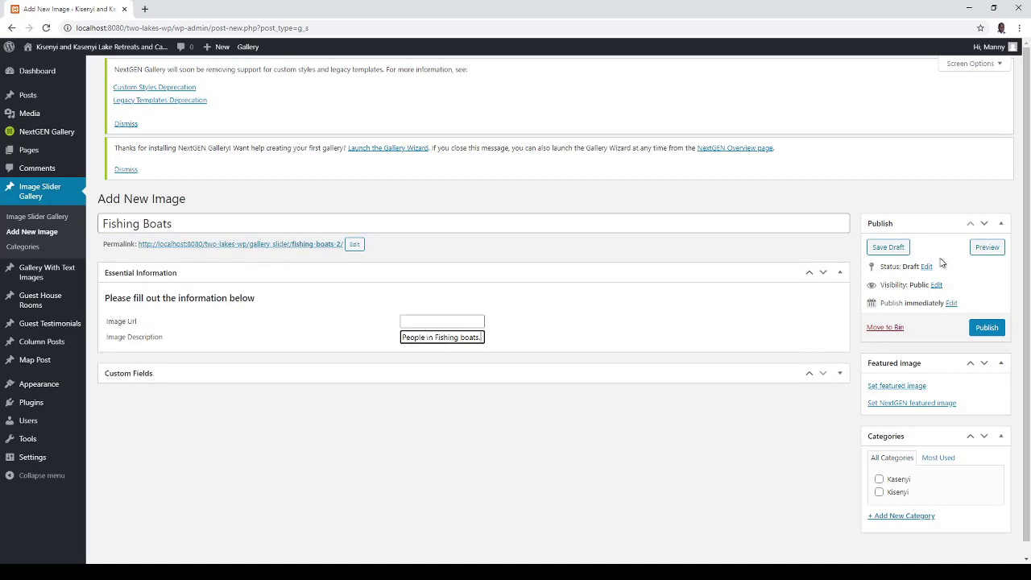
pyautogui.click(986, 328)
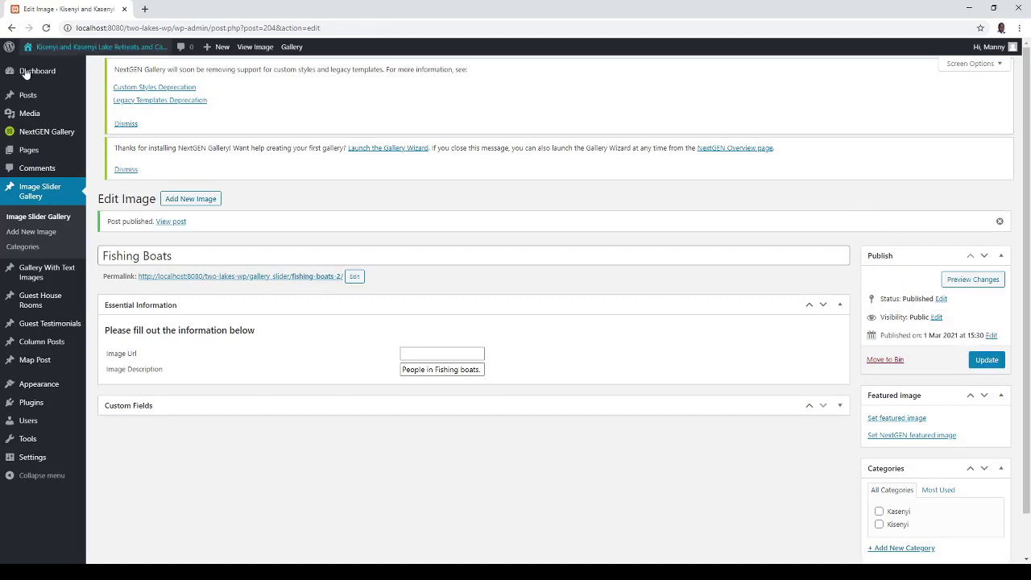
# Copy the file URL of the gallery-3 image from the Media Library to the clipboard
pyautogui.click(24, 123)
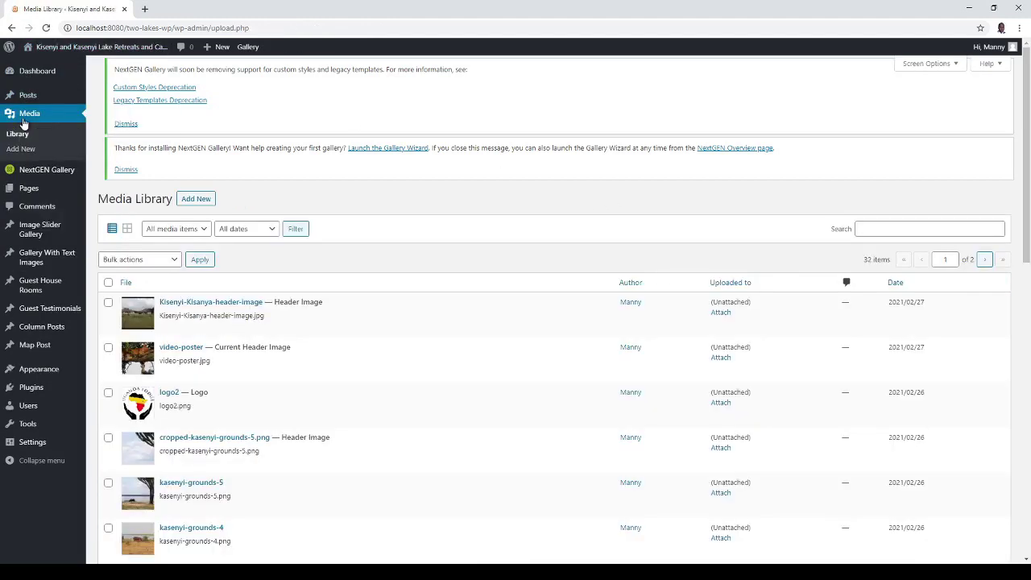
pyautogui.moveTo(1028, 153); pyautogui.dragTo(1019, 472)
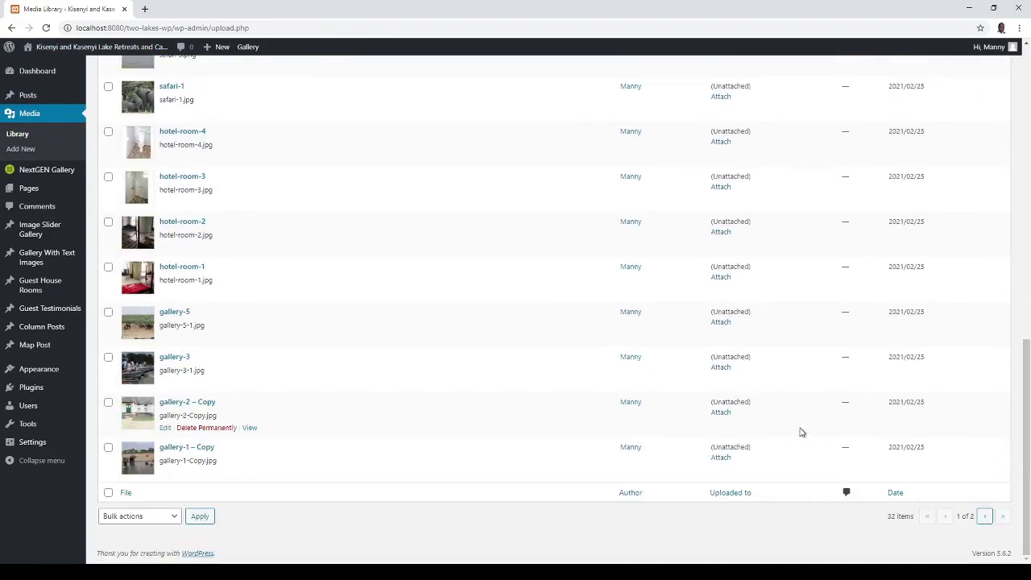
pyautogui.moveTo(181, 354)
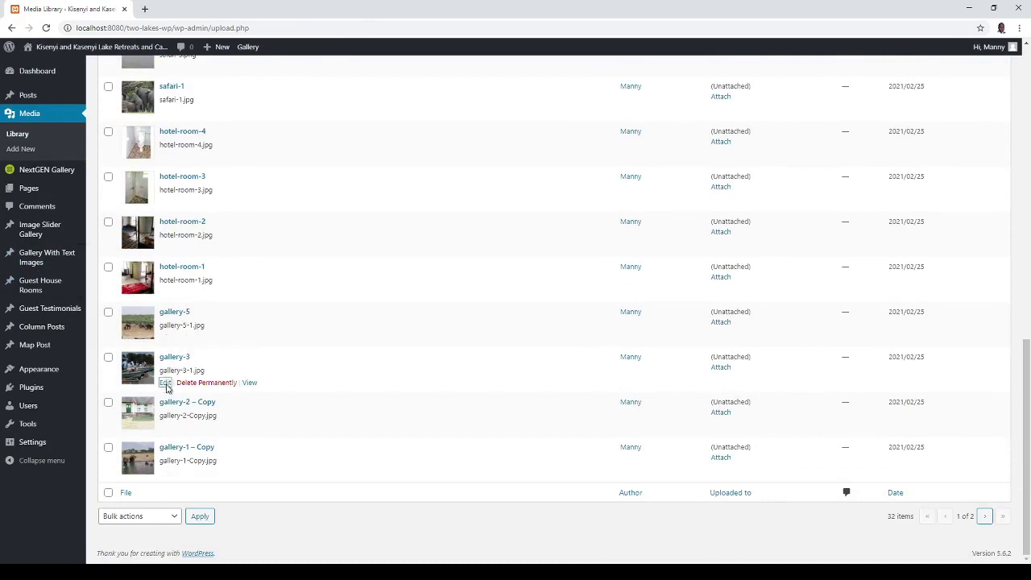
pyautogui.click(165, 384)
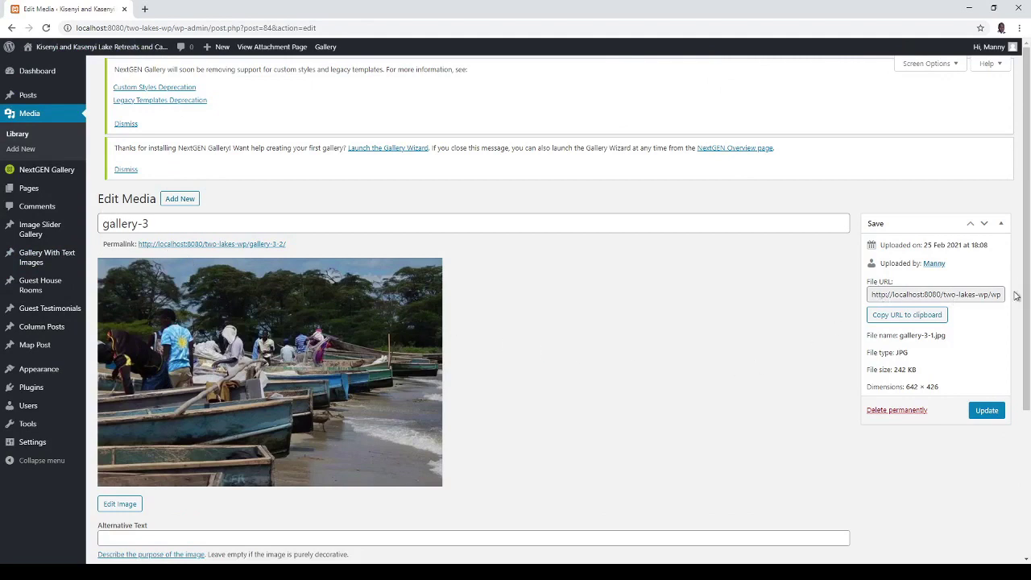
pyautogui.click(922, 315)
# Open the older Fishing Boats entry dated 2021/02/25 in the Image Slider Gallery to examine its details
pyautogui.moveTo(26, 190)
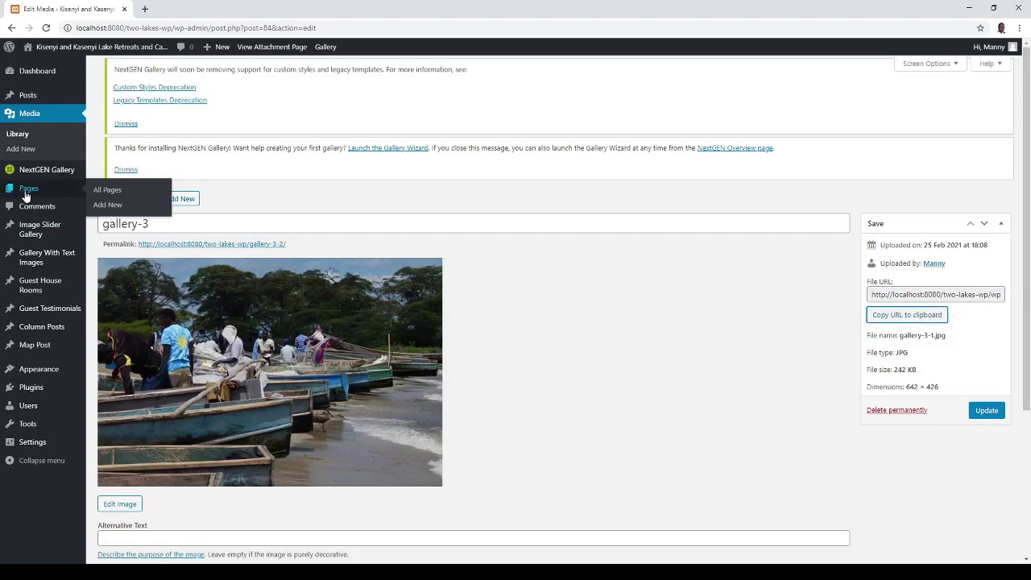
pyautogui.moveTo(26, 228)
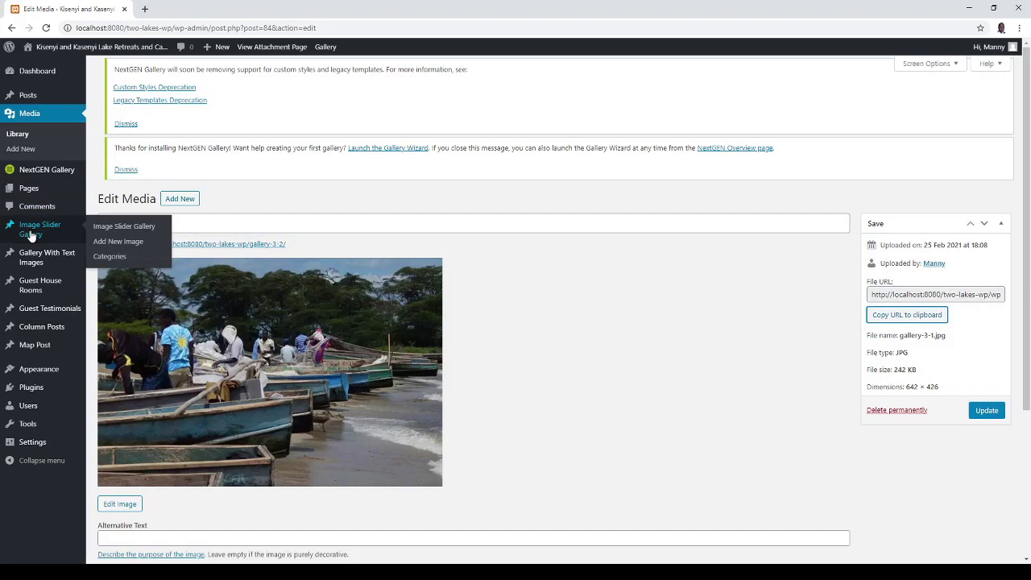
pyautogui.moveTo(38, 252)
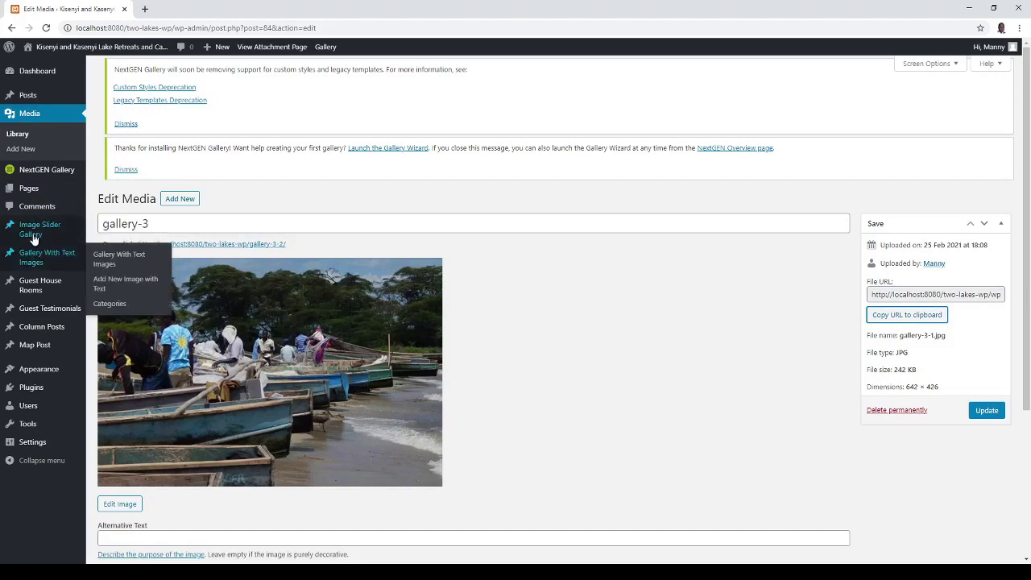
pyautogui.click(32, 234)
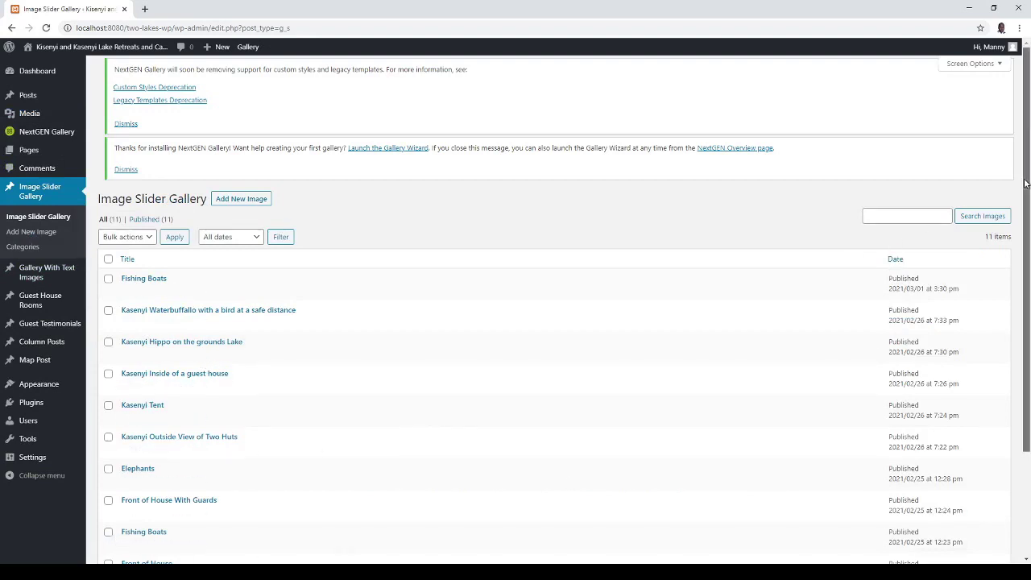
pyautogui.moveTo(1025, 184); pyautogui.dragTo(1014, 258)
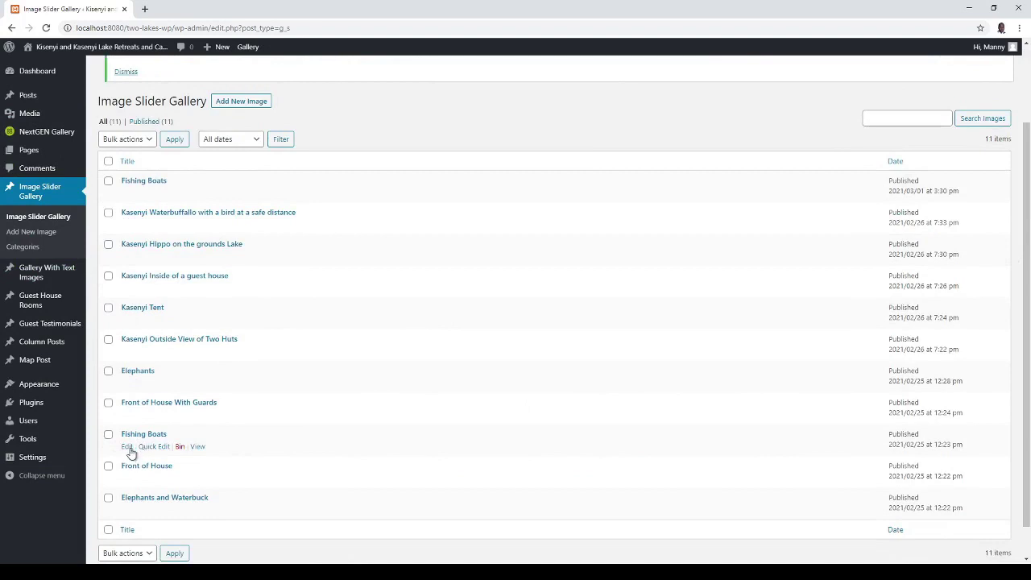
pyautogui.click(128, 447)
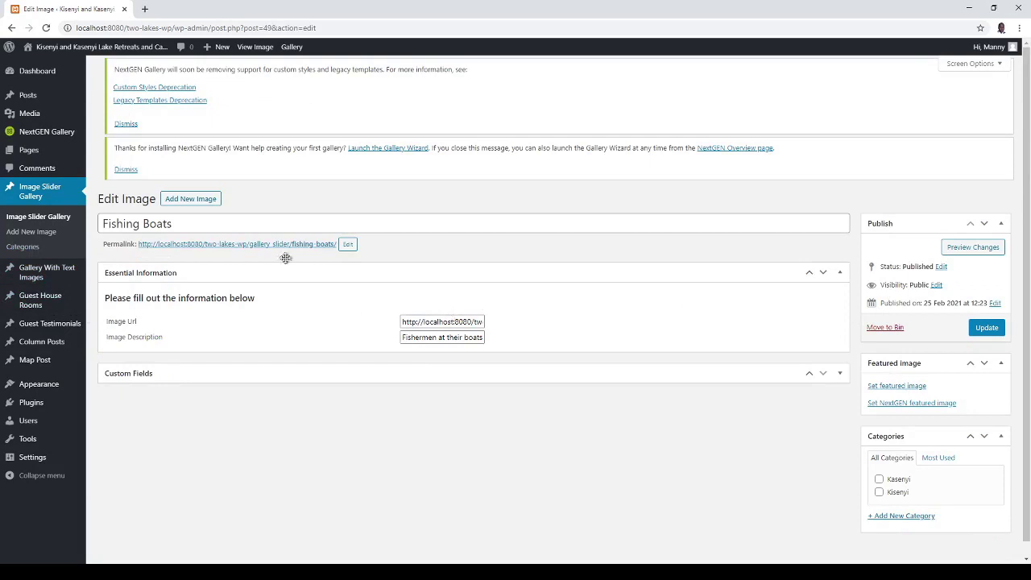
# Paste the copied URL as the image URL of the newest Fishing Boats entry, assign the Kisenyi category, and update it
pyautogui.click(23, 219)
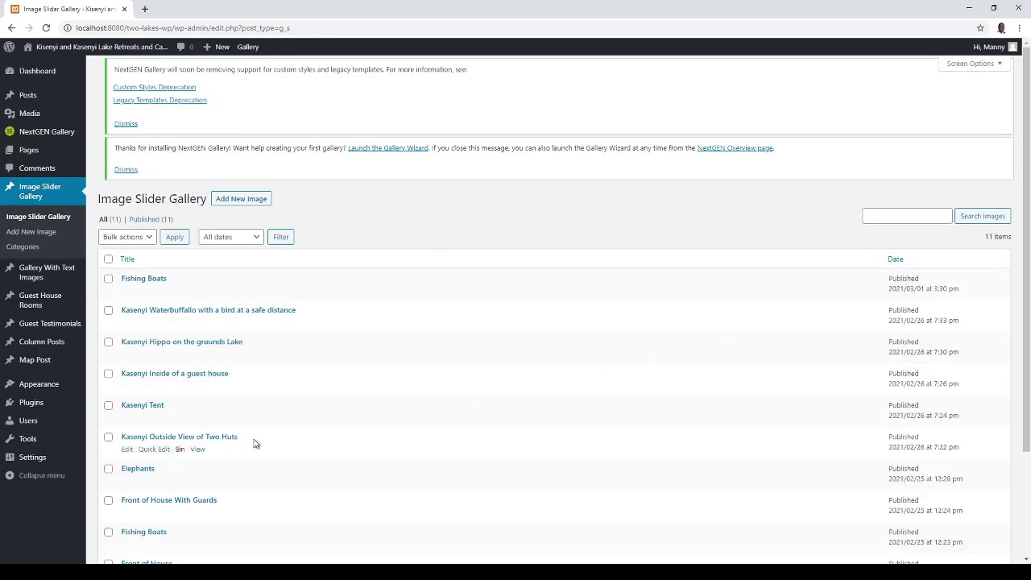
pyautogui.scroll(-1, 1024, 278)
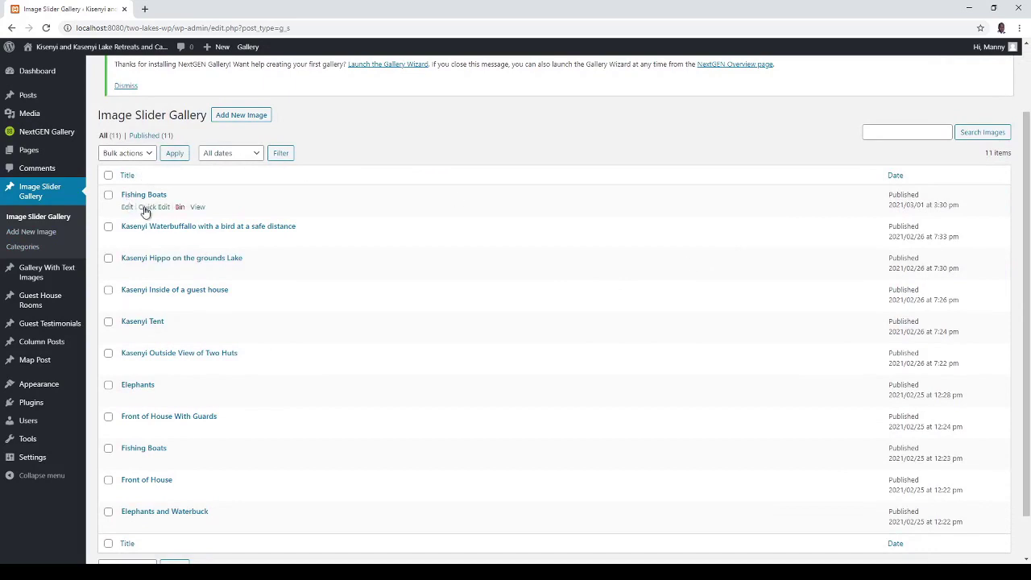
pyautogui.click(128, 207)
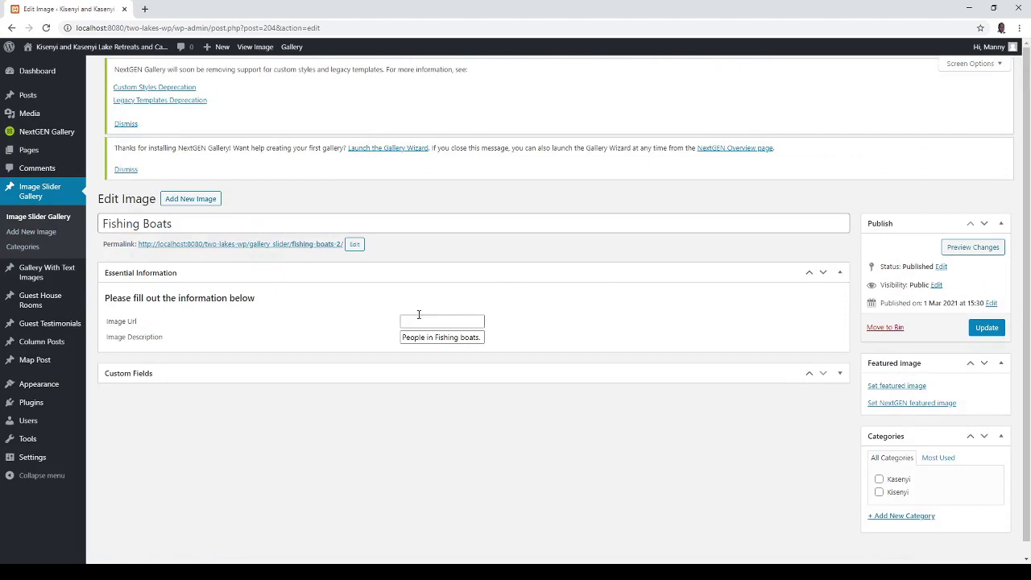
pyautogui.click(419, 318)
pyautogui.hotkey('ctrl', 'v')
pyautogui.click(983, 329)
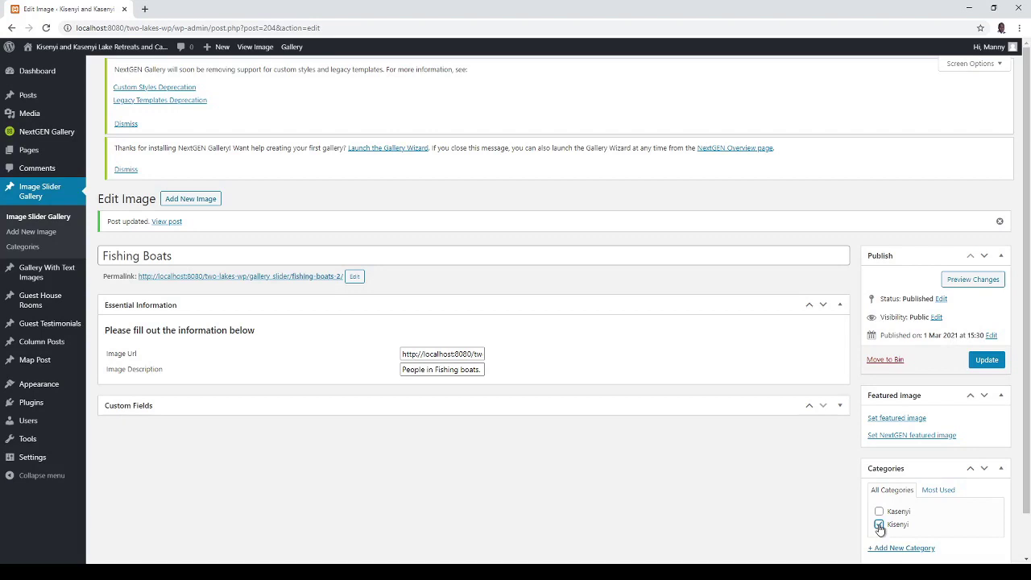
pyautogui.click(992, 362)
# Visit the site and browse the Kisenyi Guest Houses slider to check for the added fishing boats photo
pyautogui.click(103, 51)
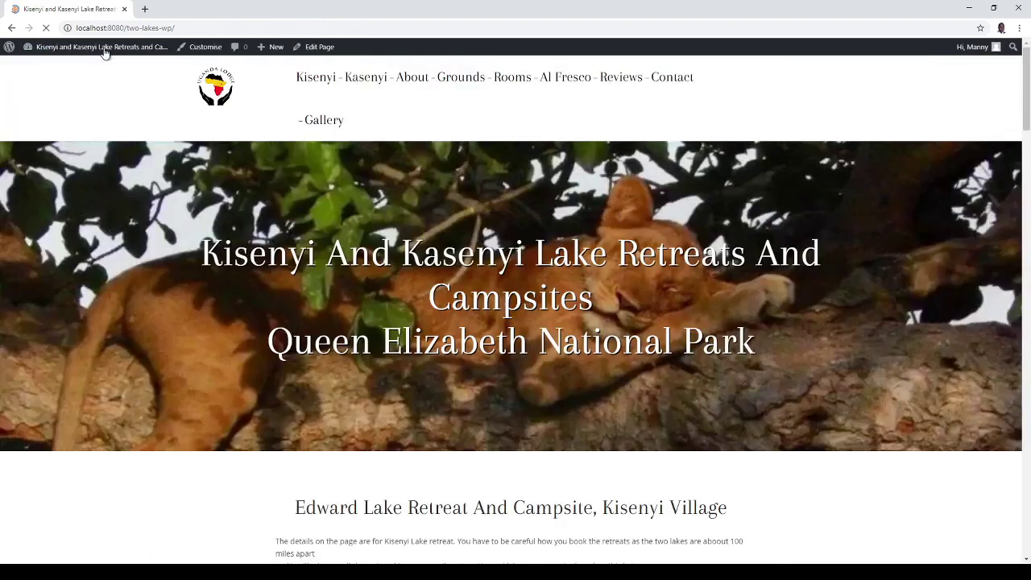
pyautogui.moveTo(1028, 97); pyautogui.dragTo(1028, 219)
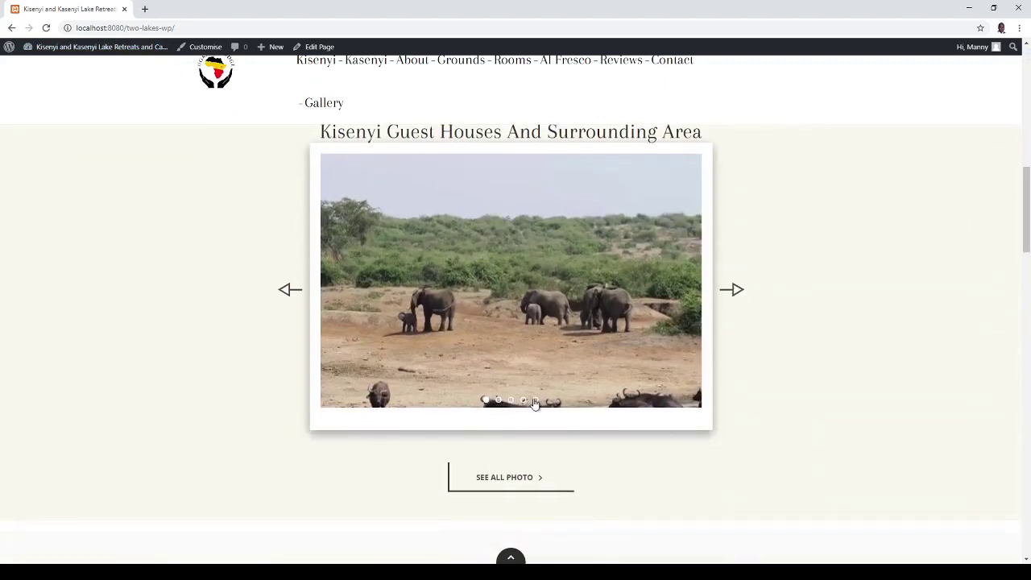
pyautogui.click(496, 400)
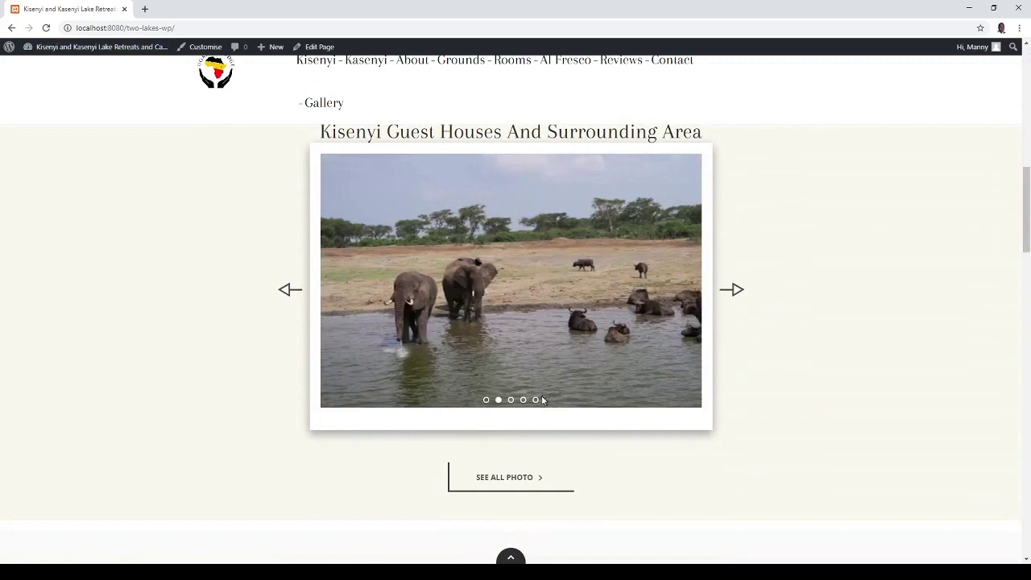
pyautogui.click(718, 301)
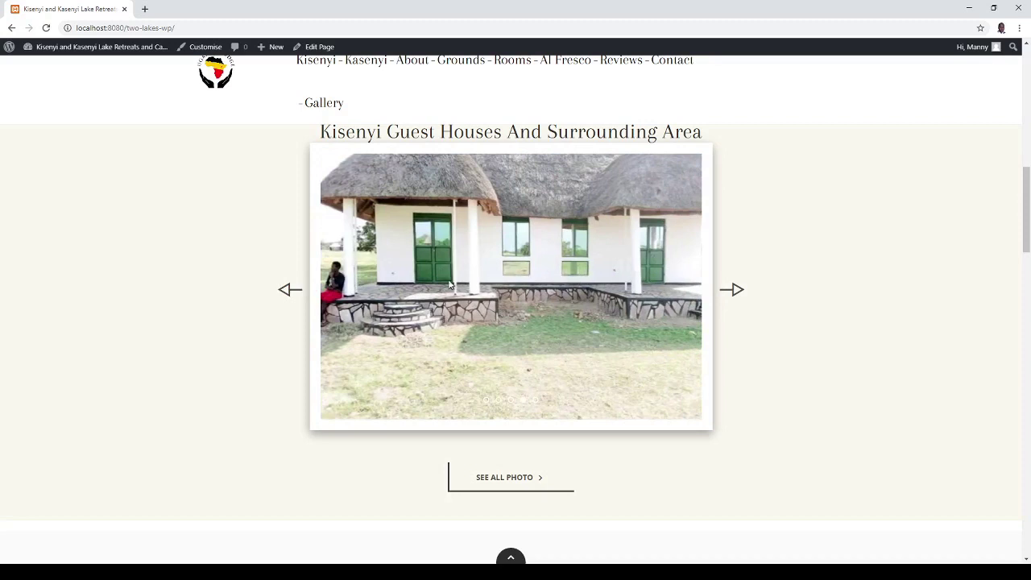
pyautogui.click(287, 294)
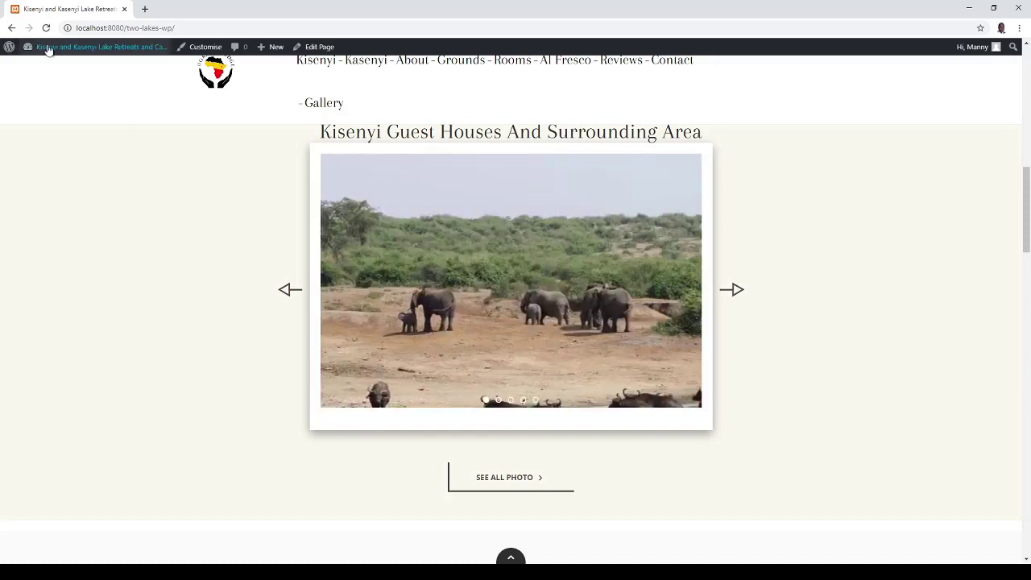
# Move the older Fishing Boats entry dated 2021/02/25 in the Image Slider Gallery to the bin
pyautogui.click(11, 29)
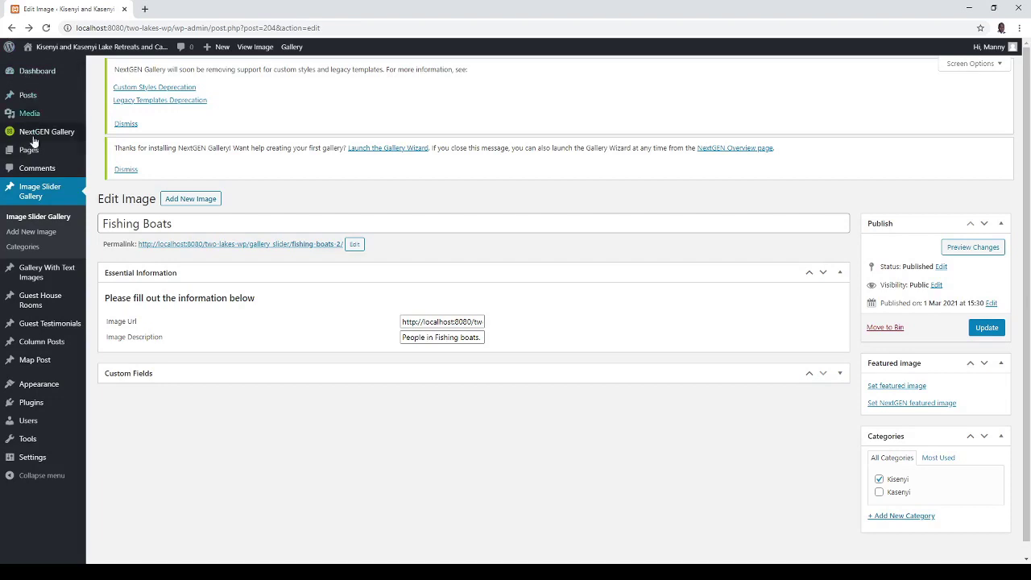
pyautogui.moveTo(26, 298)
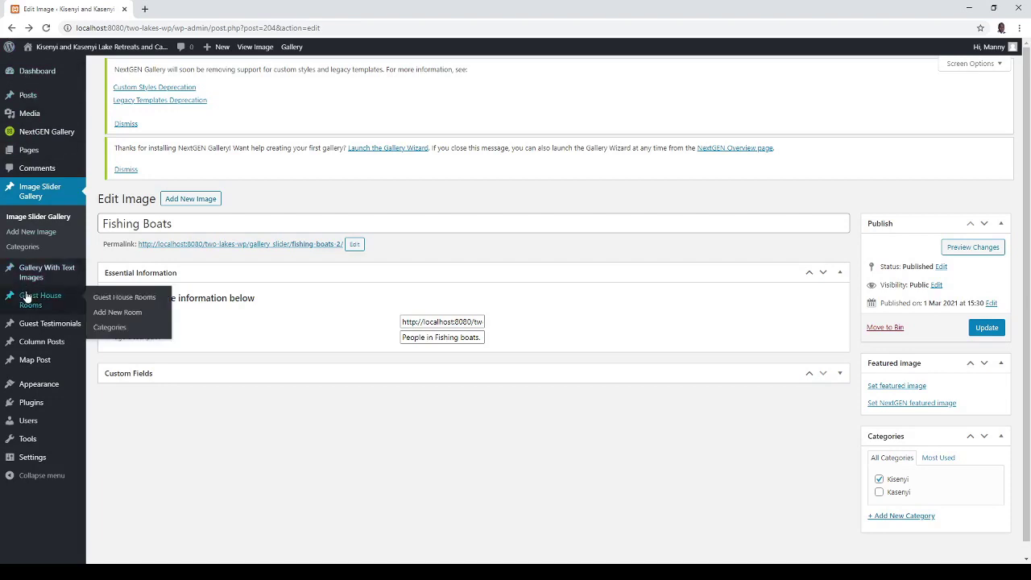
pyautogui.click(27, 223)
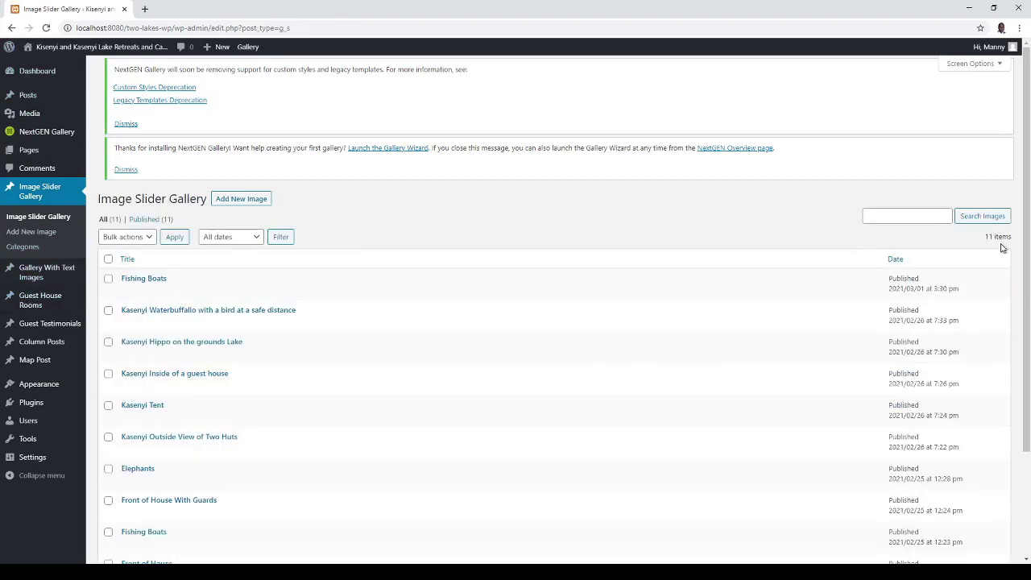
pyautogui.moveTo(1026, 214); pyautogui.dragTo(1021, 361)
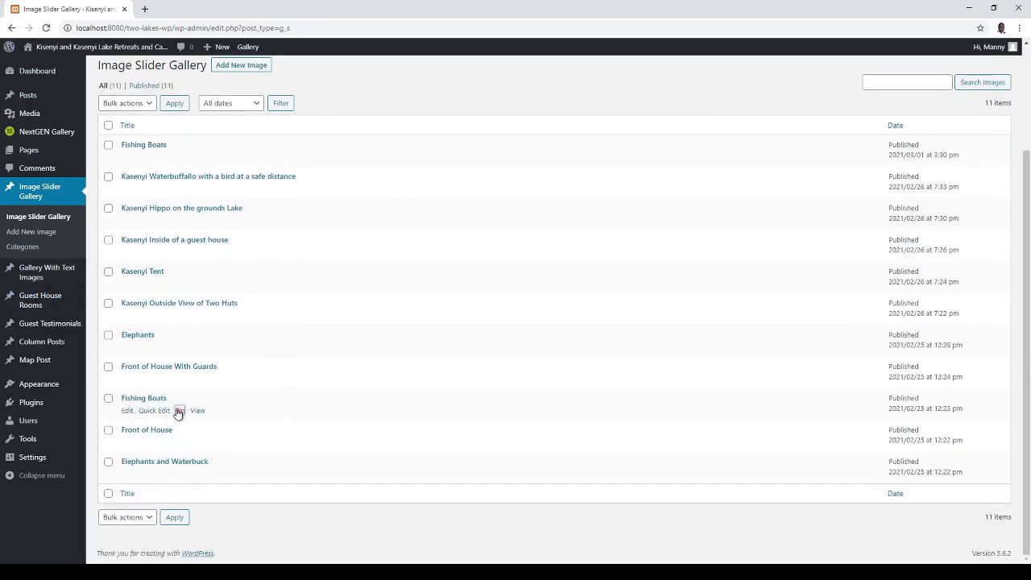
pyautogui.click(178, 411)
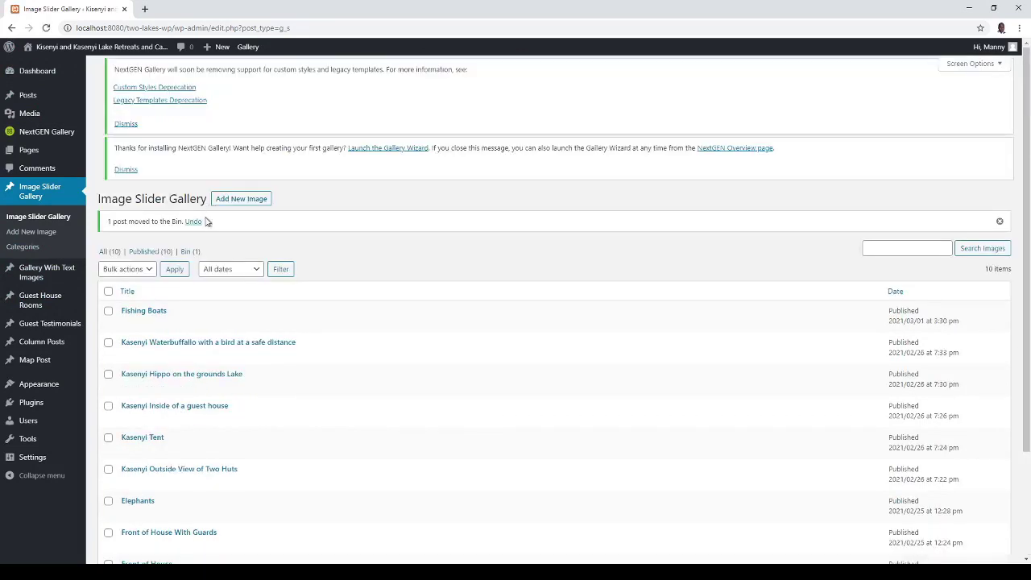
# Empty the Image Slider Gallery's bin to permanently delete the older Fishing Boats entry, and return to the full list of images
pyautogui.click(186, 252)
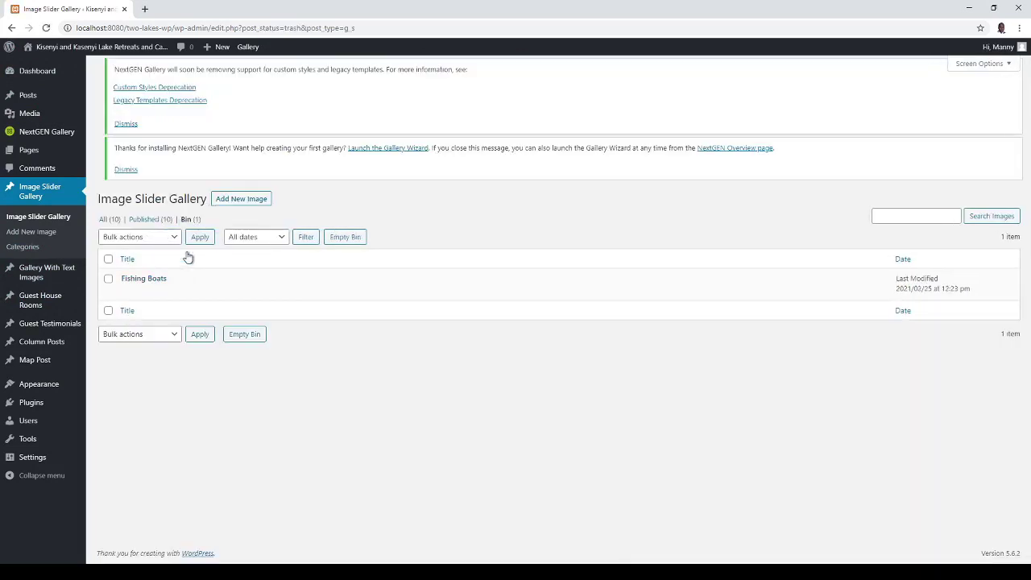
pyautogui.click(350, 238)
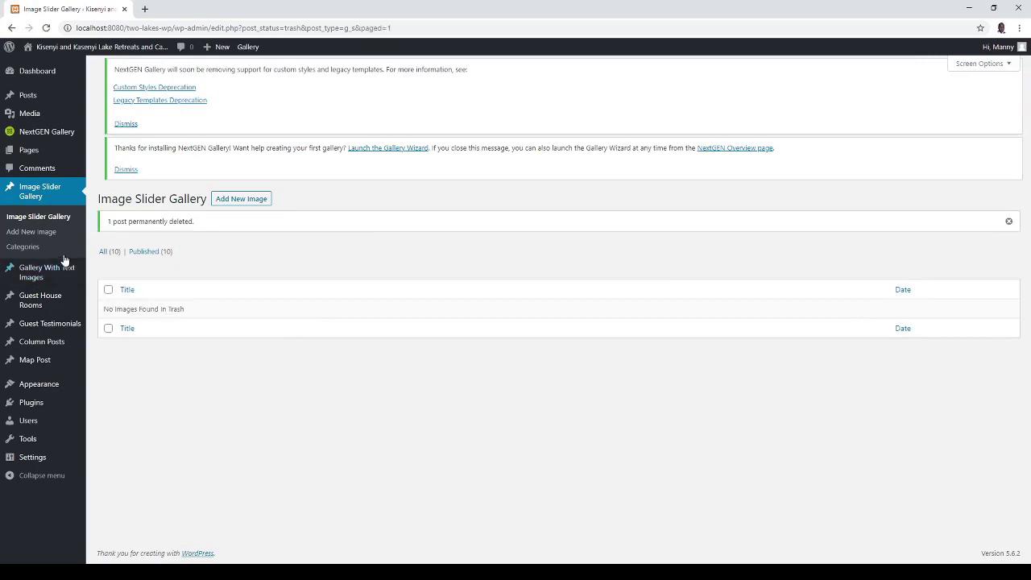
pyautogui.click(49, 217)
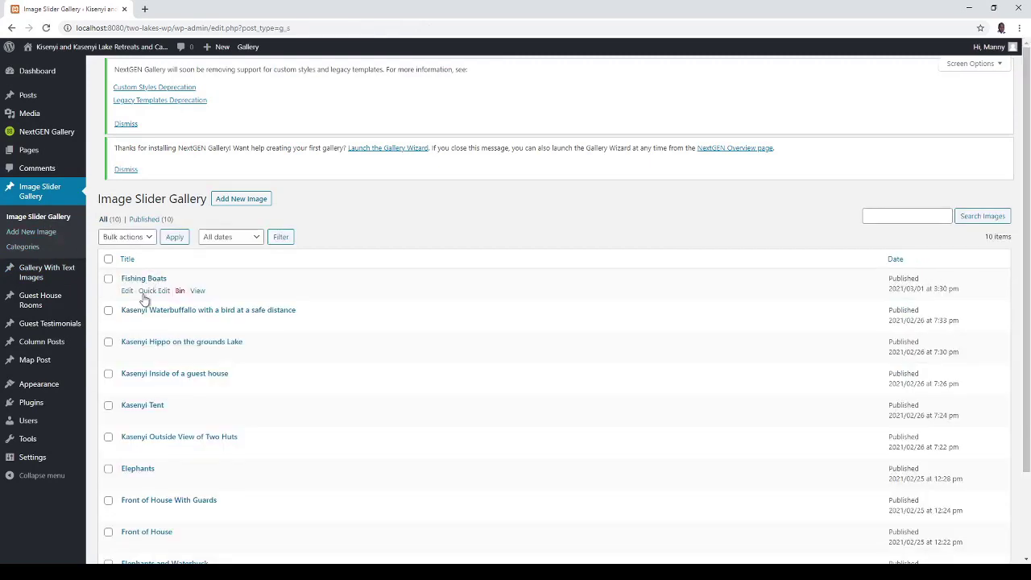
# Visit the site and go through all slides of the Kisenyi slider to check the photos after the duplicate's deletion
pyautogui.click(83, 48)
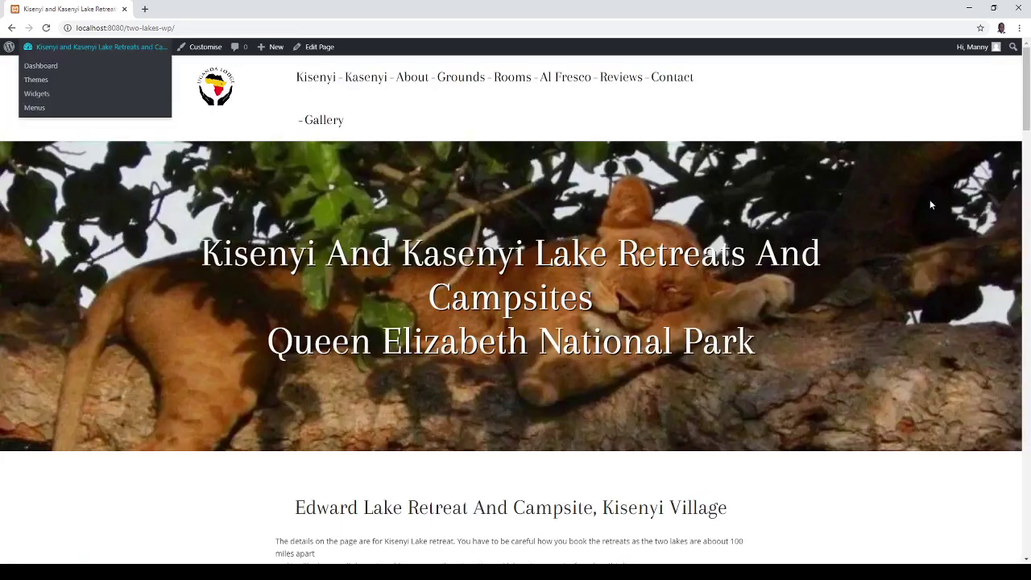
pyautogui.scroll(-1, 1026, 100)
pyautogui.moveTo(1026, 100); pyautogui.dragTo(994, 223)
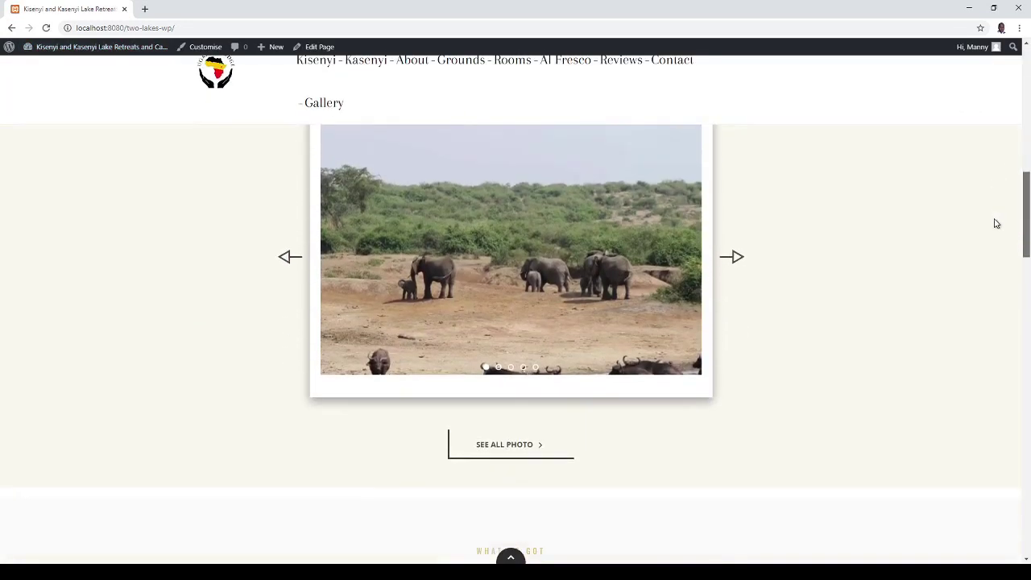
pyautogui.click(739, 259)
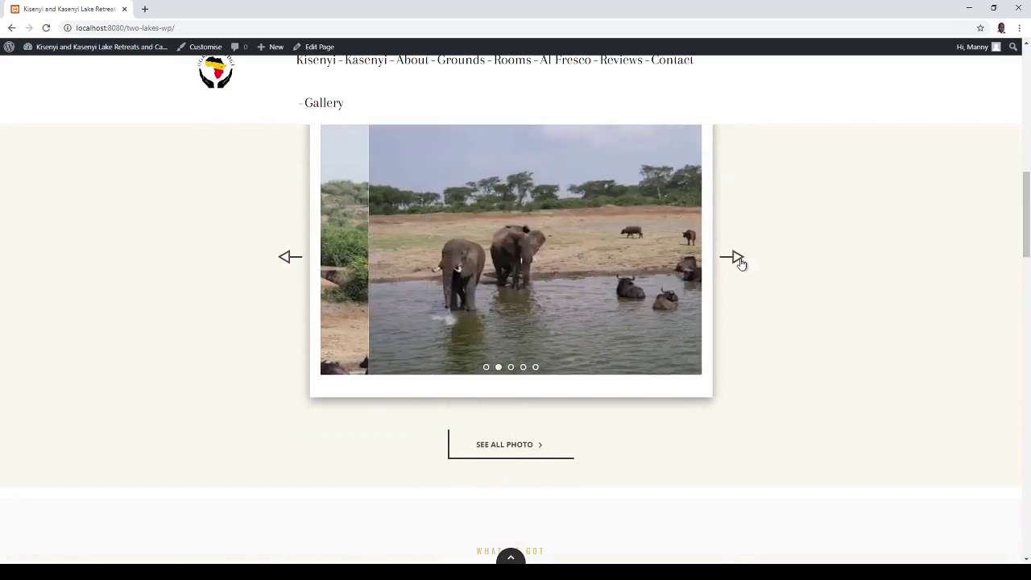
pyautogui.click(741, 264)
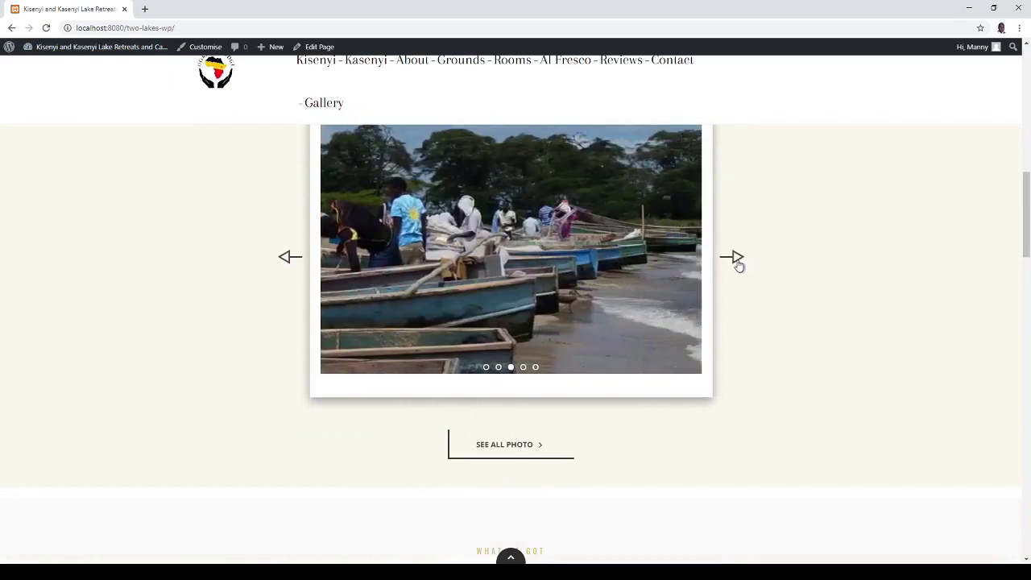
pyautogui.click(735, 267)
pyautogui.click(735, 267)
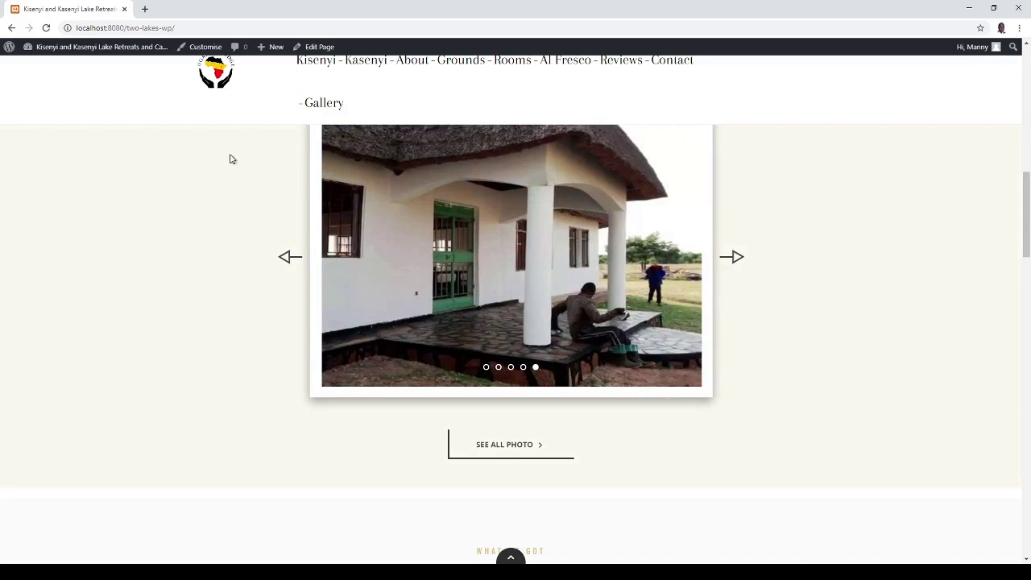
# Return to the dashboard and open the Kisenyi Retreat front page for editing to examine the gallery_slider shortcode at the end of its code
pyautogui.click(11, 27)
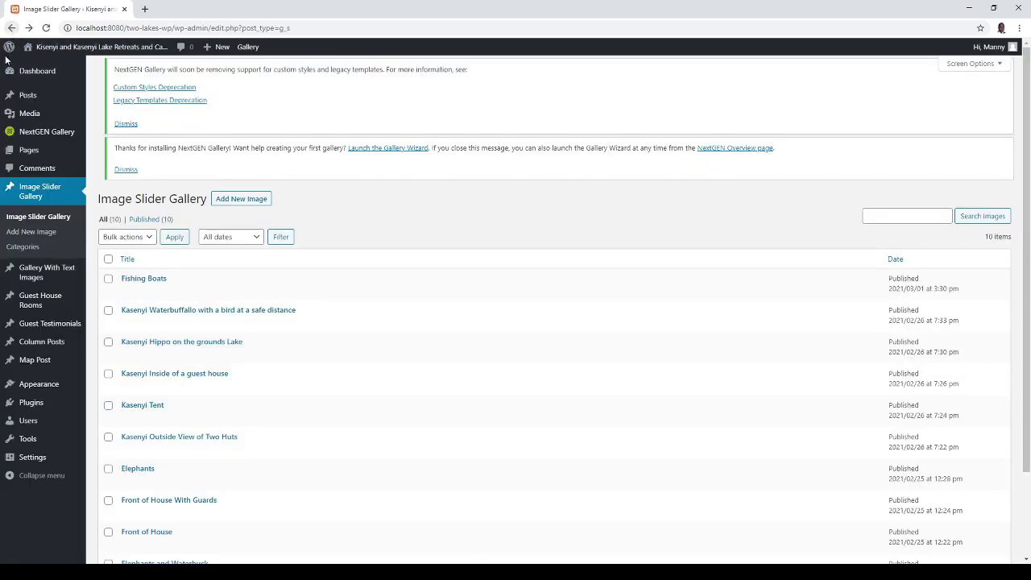
pyautogui.moveTo(56, 282)
pyautogui.moveTo(17, 103)
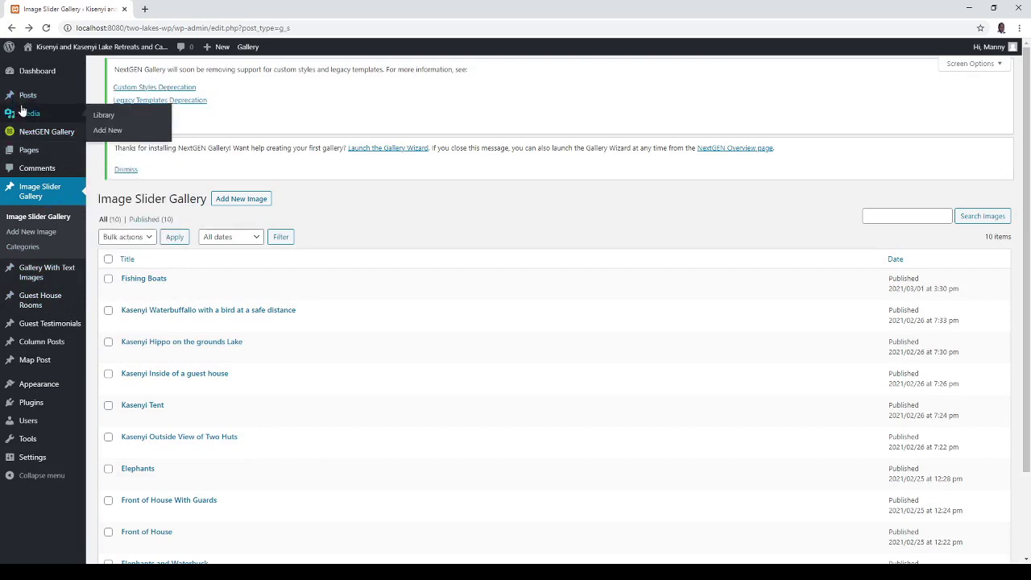
pyautogui.click(27, 153)
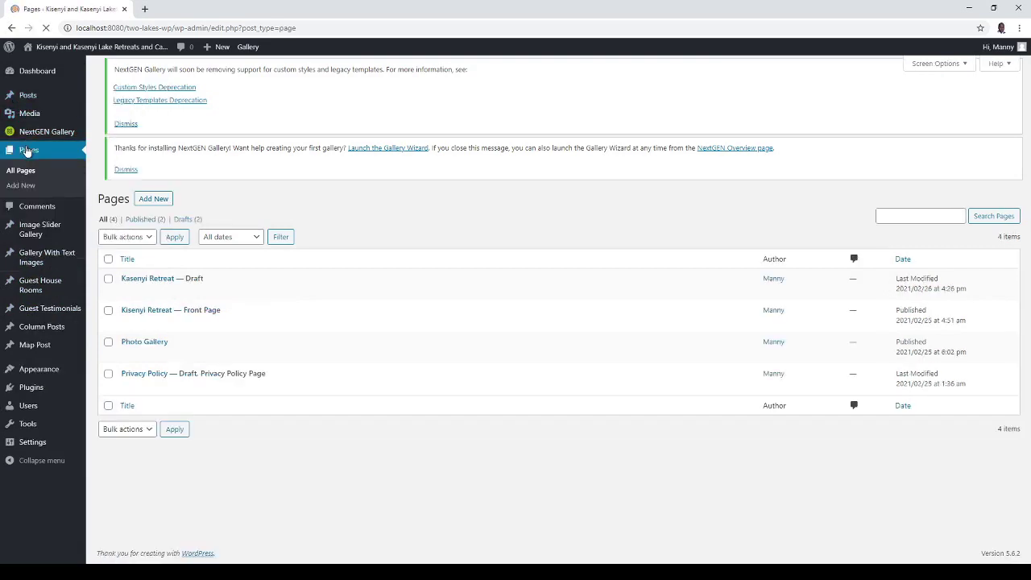
pyautogui.moveTo(27, 138)
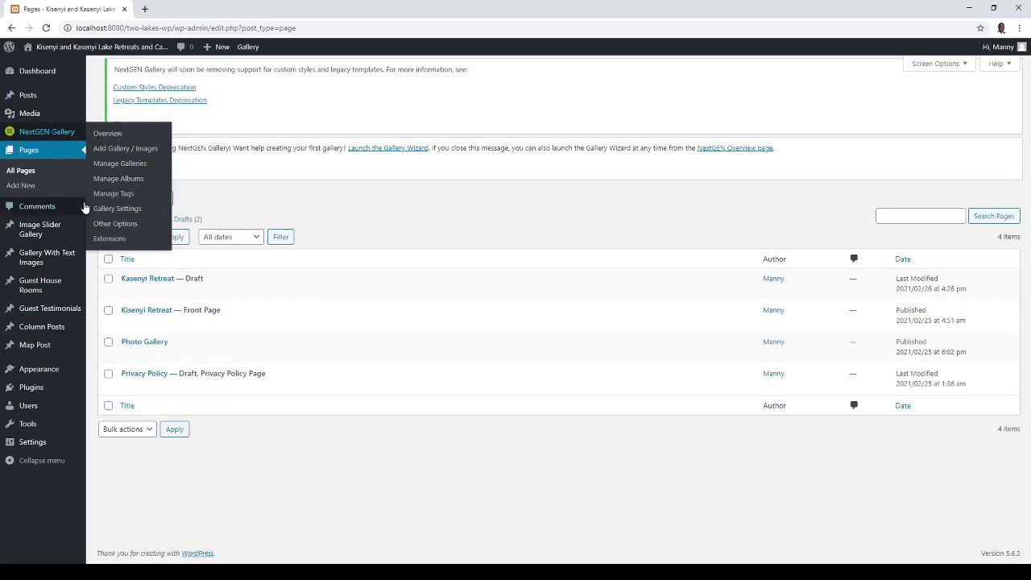
pyautogui.moveTo(139, 319)
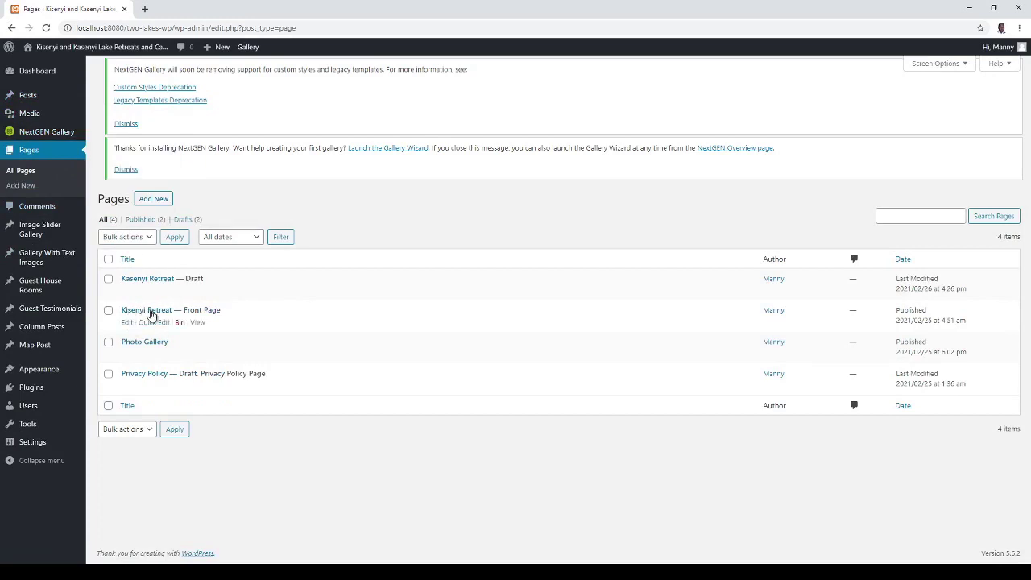
pyautogui.click(126, 322)
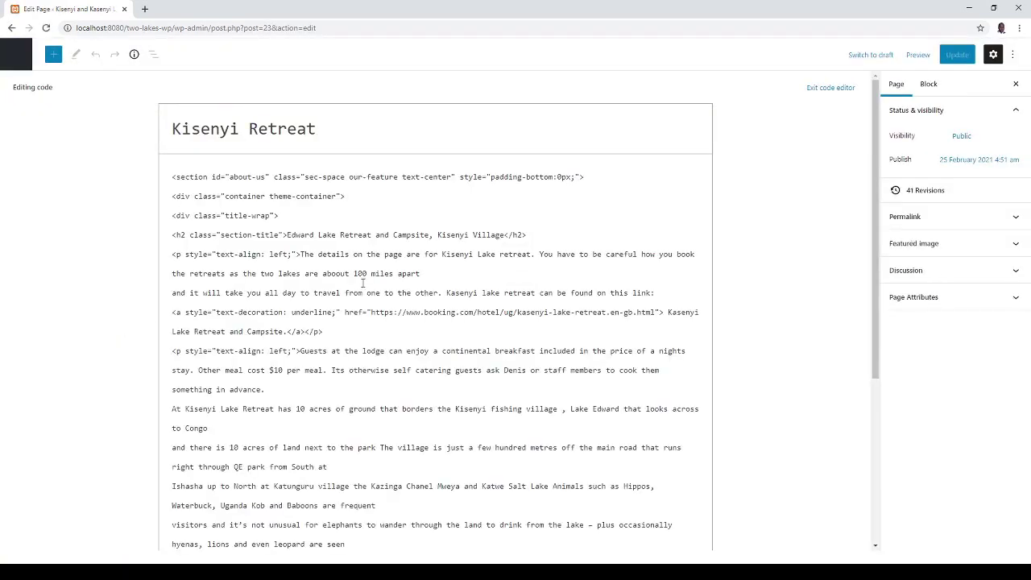
pyautogui.moveTo(875, 145); pyautogui.dragTo(849, 342)
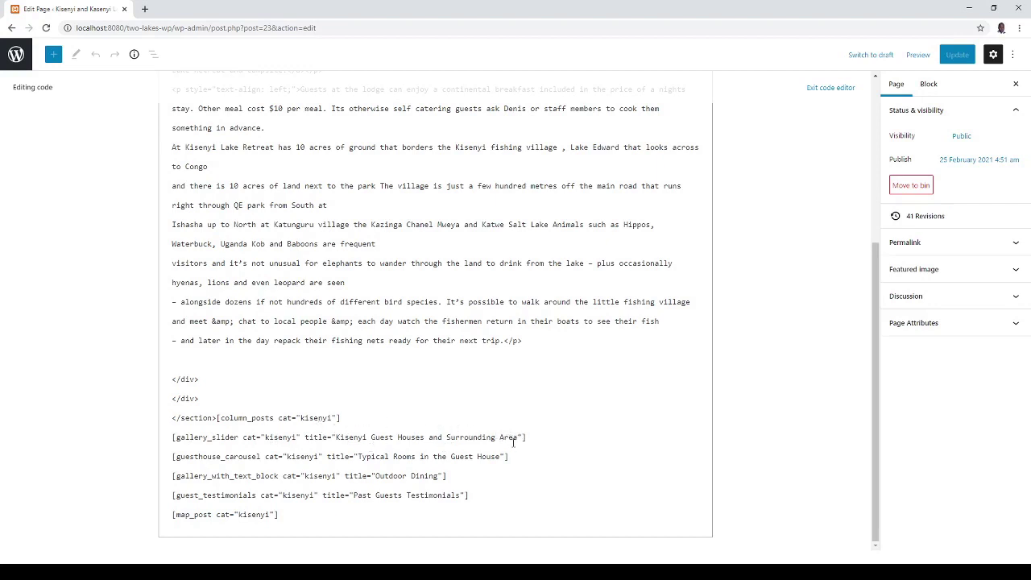
# Leave the page editor, visit the site again and view the slides under the Kisenyi Guest Houses And Surrounding Area title
pyautogui.click(12, 27)
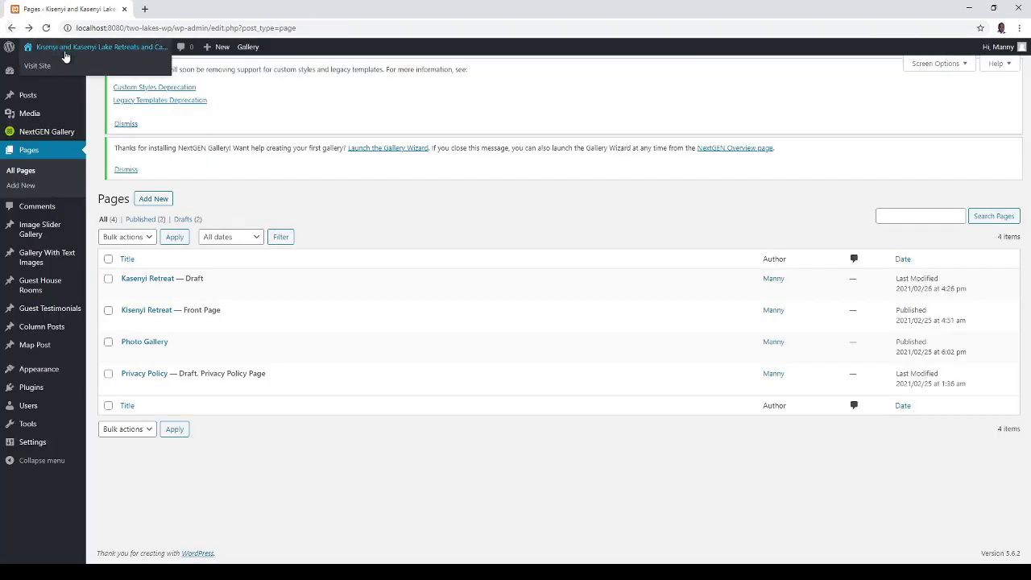
pyautogui.click(62, 61)
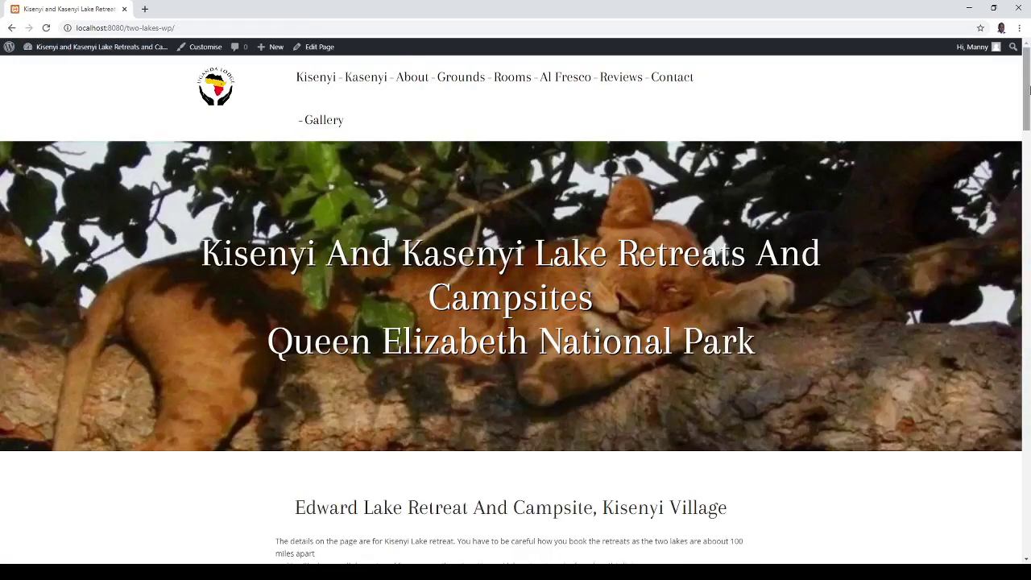
pyautogui.moveTo(1026, 87); pyautogui.dragTo(1027, 194)
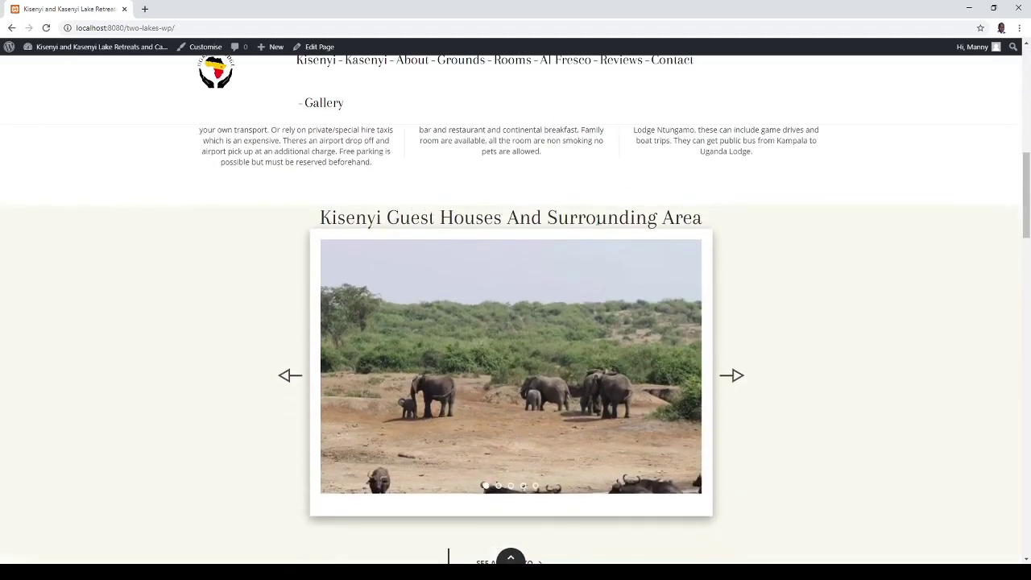
pyautogui.click(733, 376)
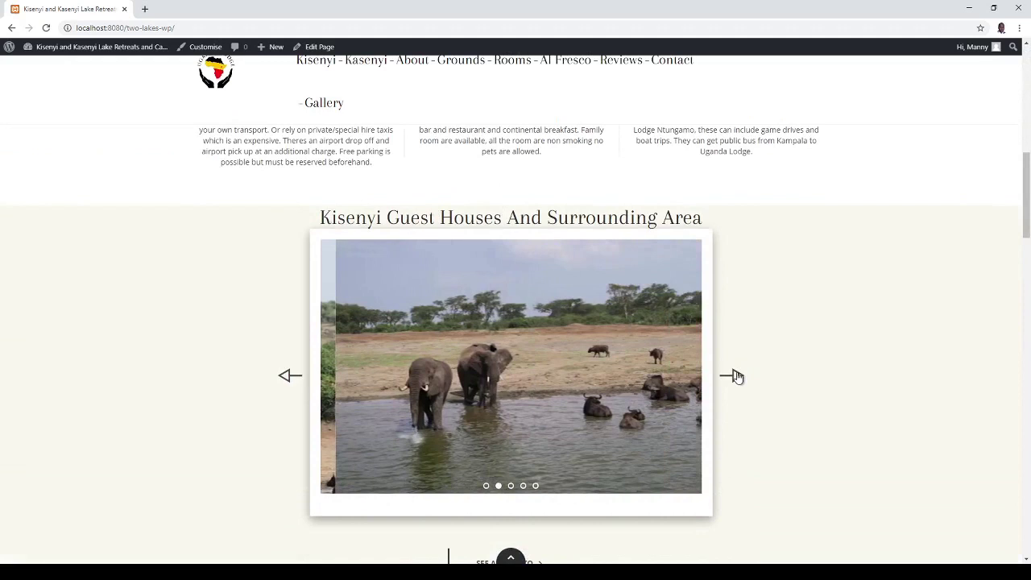
pyautogui.click(735, 377)
pyautogui.click(734, 376)
pyautogui.click(733, 376)
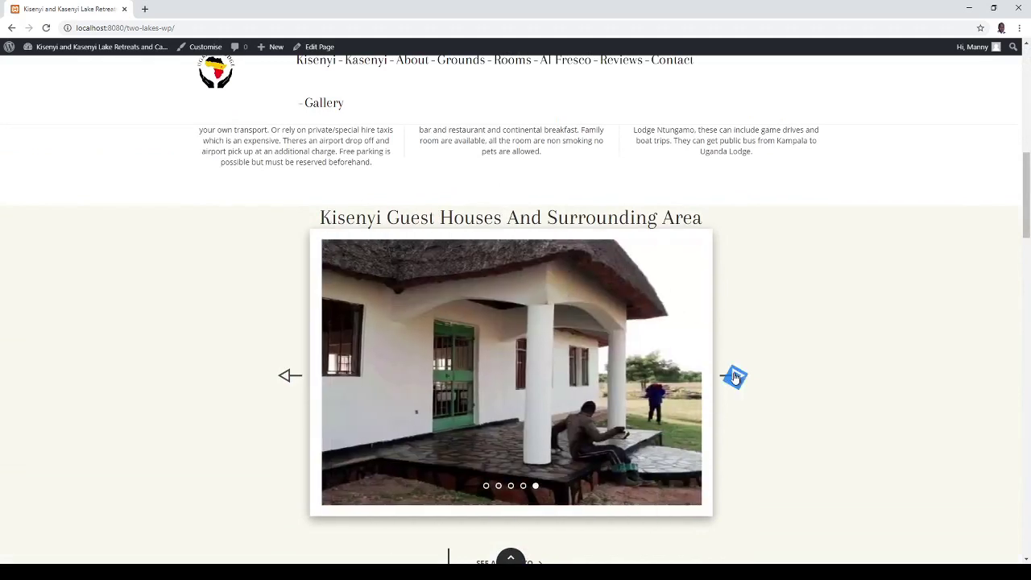